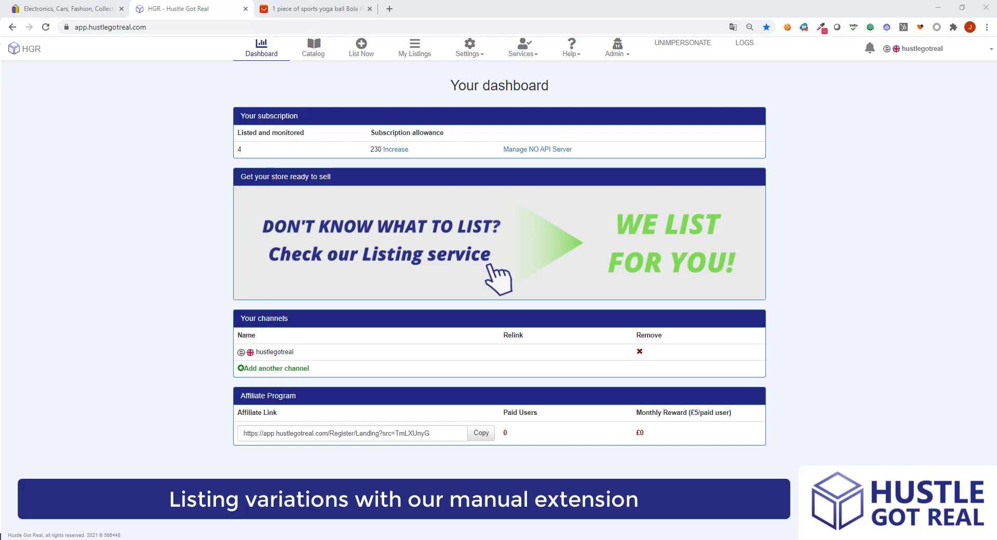
Switch to the AliExpress tab showing the 25cm yoga ball at £1.59 with Blue selected.
click(295, 8)
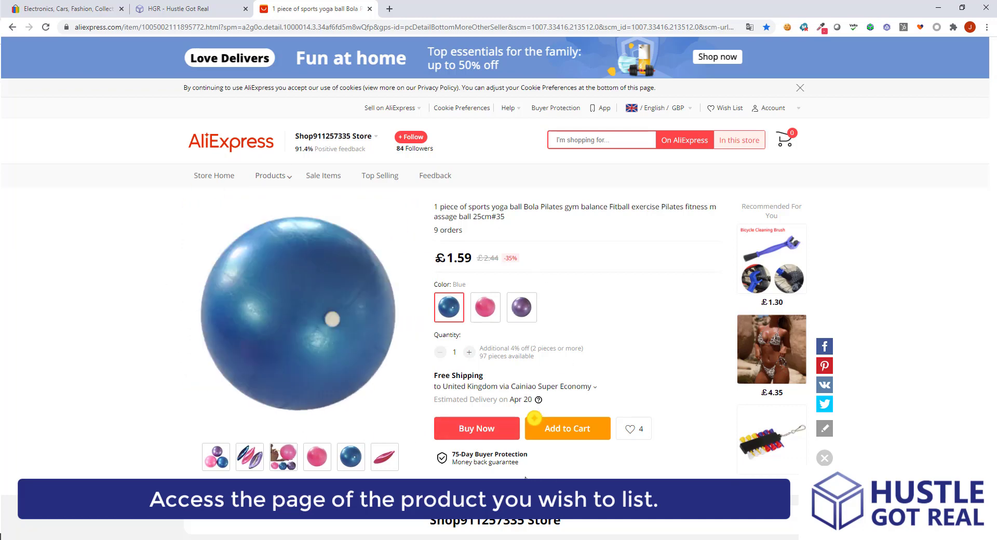
Send the yoga ball to HGR's listing form and set Brand to Unbranded.
click(871, 28)
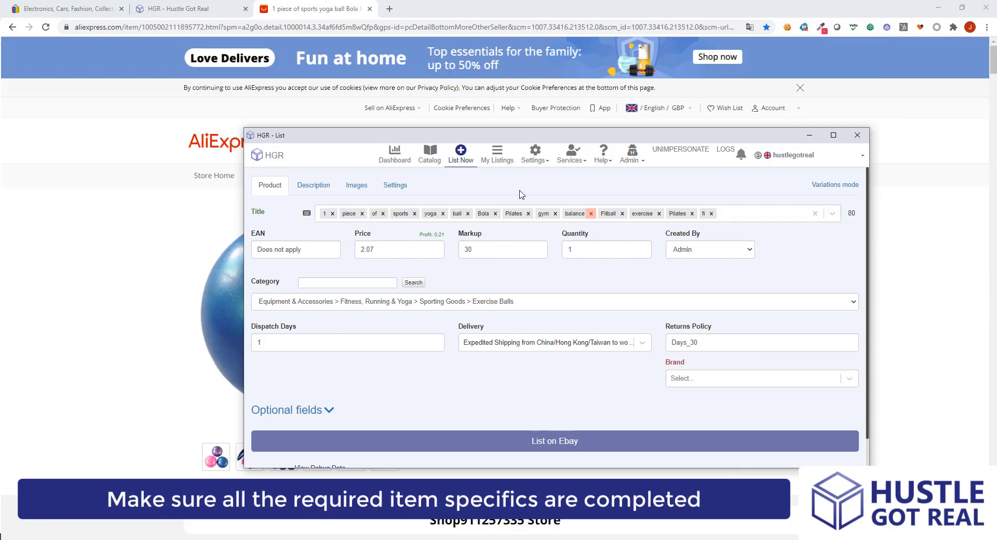
click(686, 386)
text(Unbra)
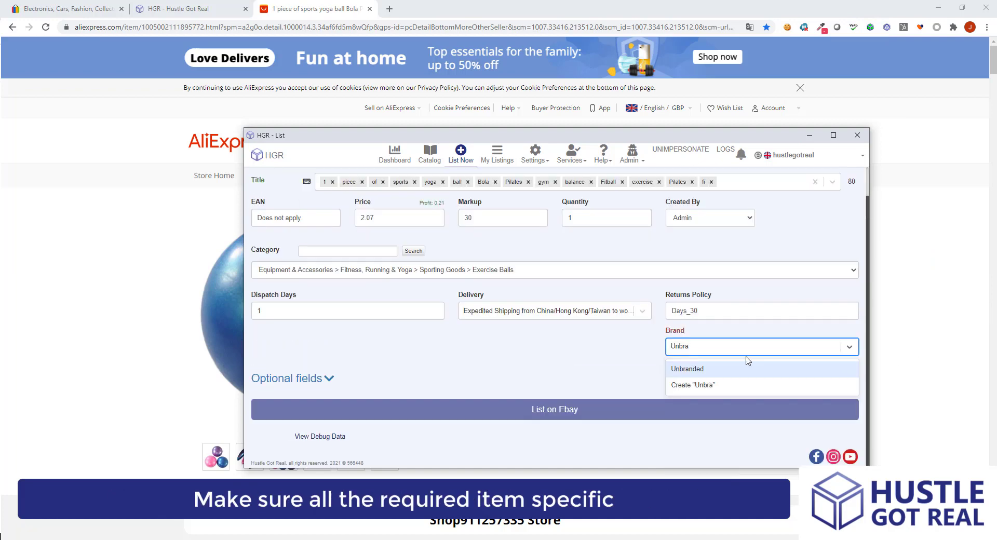
click(716, 369)
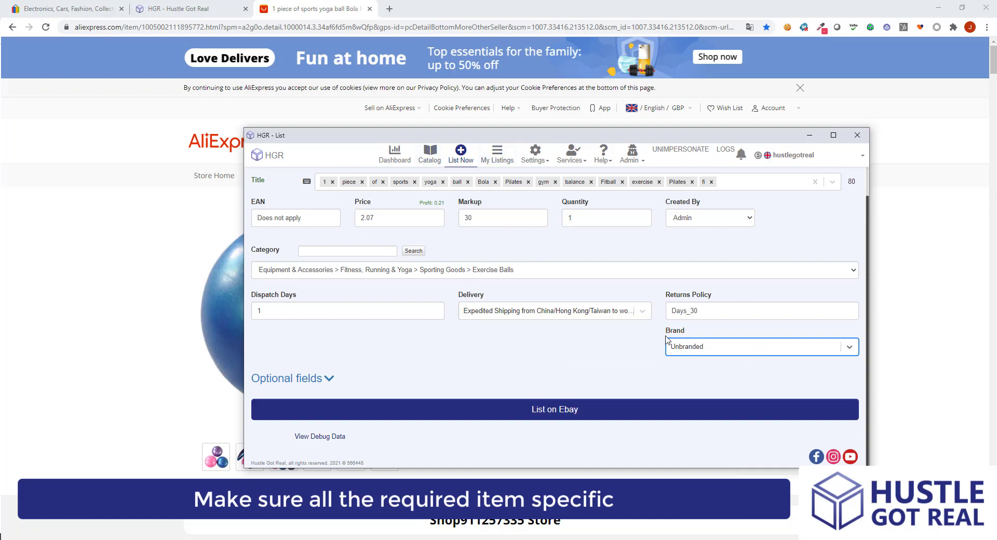
scroll(667, 338, up, 1)
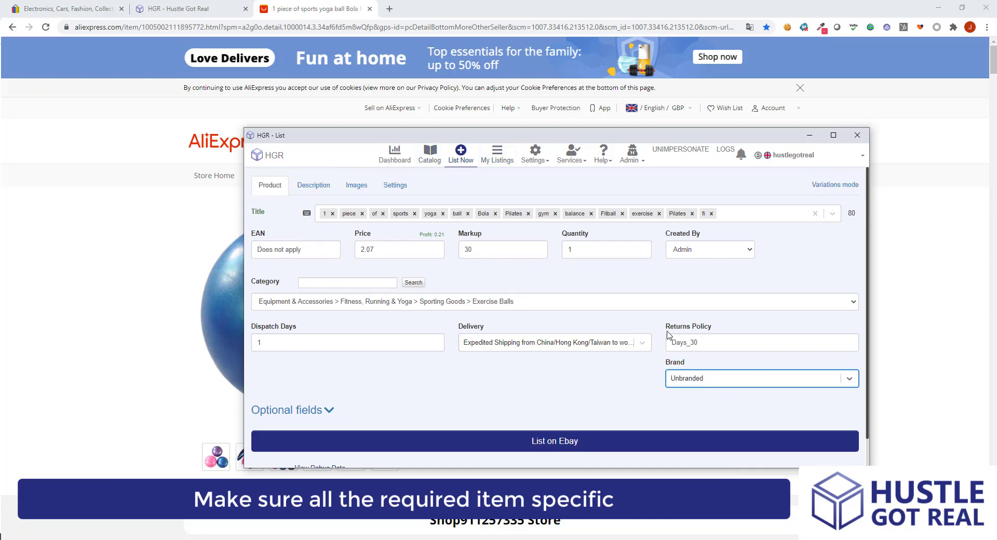
Switch the listing to variations mode and bring the variation details fully into view.
click(826, 186)
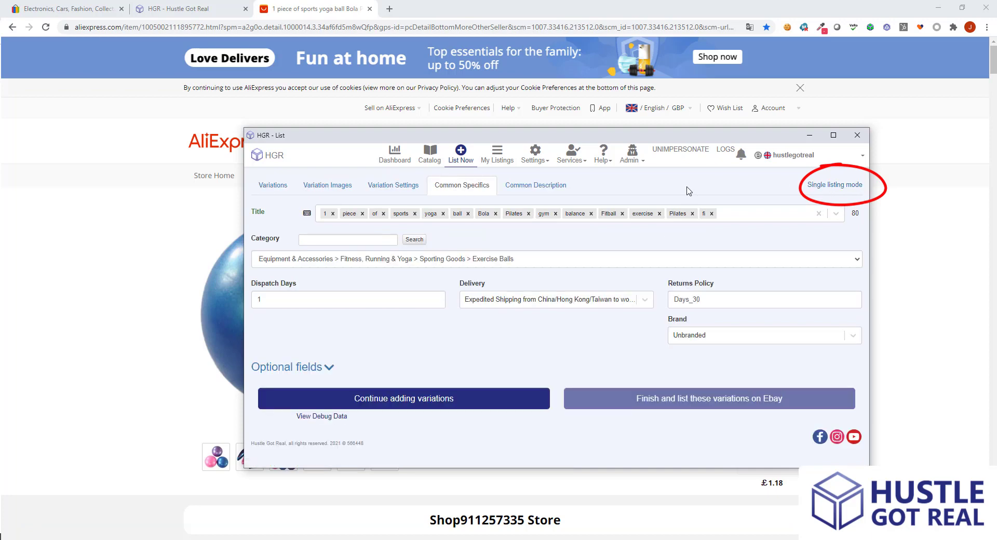
click(273, 188)
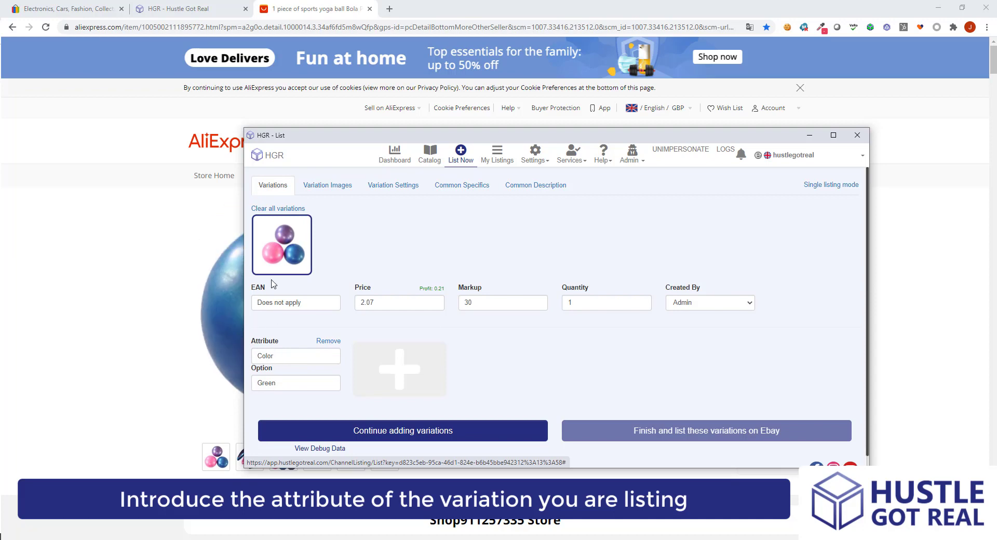
drag(370, 142, 672, 182)
drag(748, 177, 425, 121)
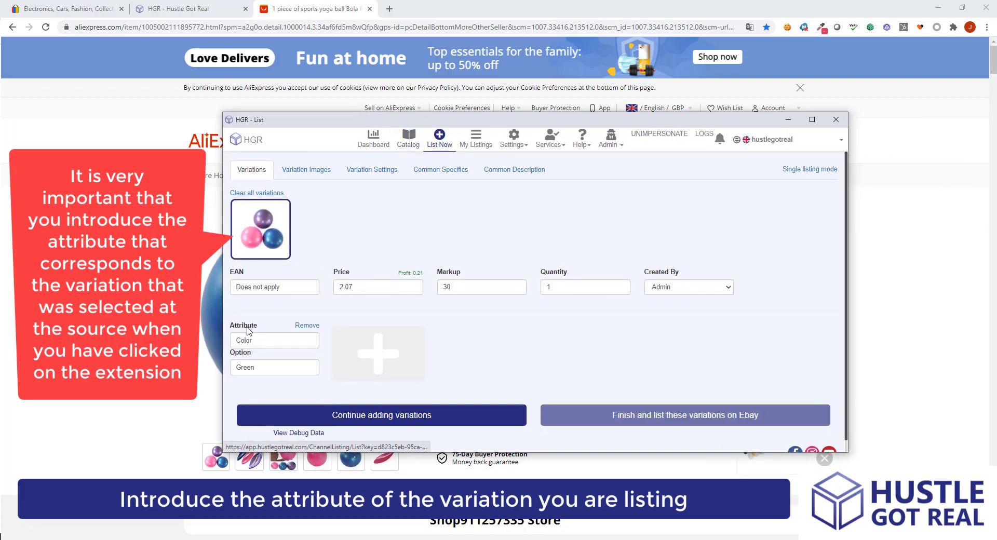
Change the variation's Color option from Green to Blue and save it despite the repeated-title warning.
double_click(262, 368)
text(Blue)
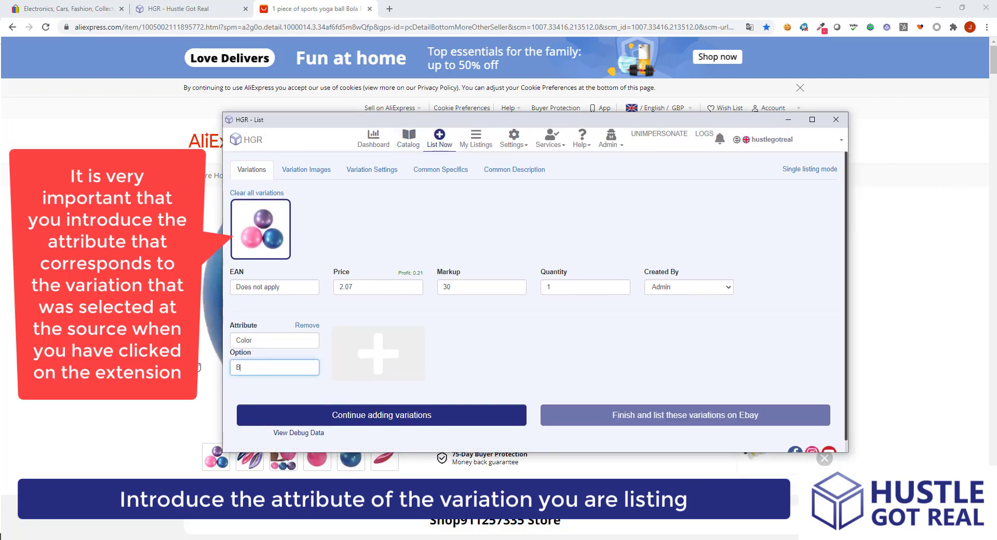
click(388, 355)
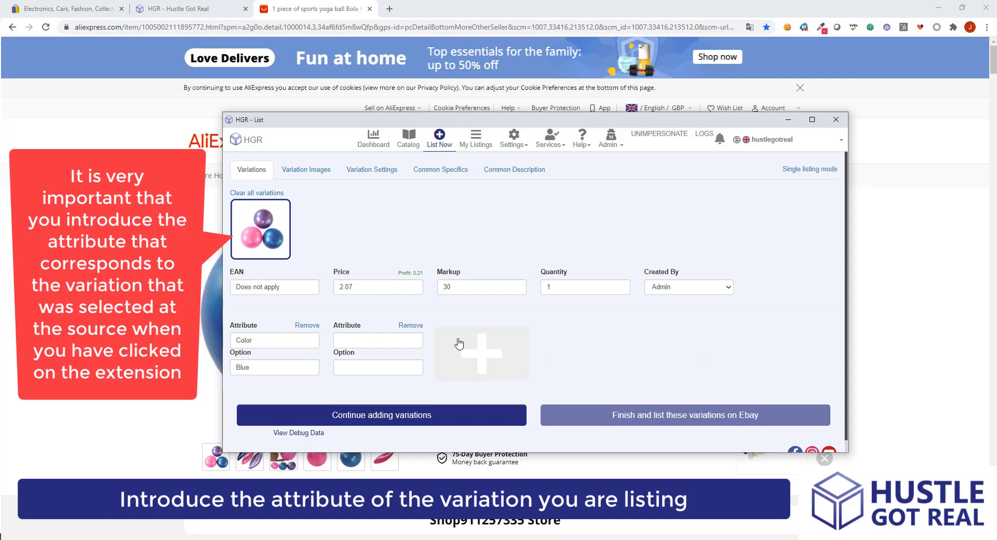
click(411, 326)
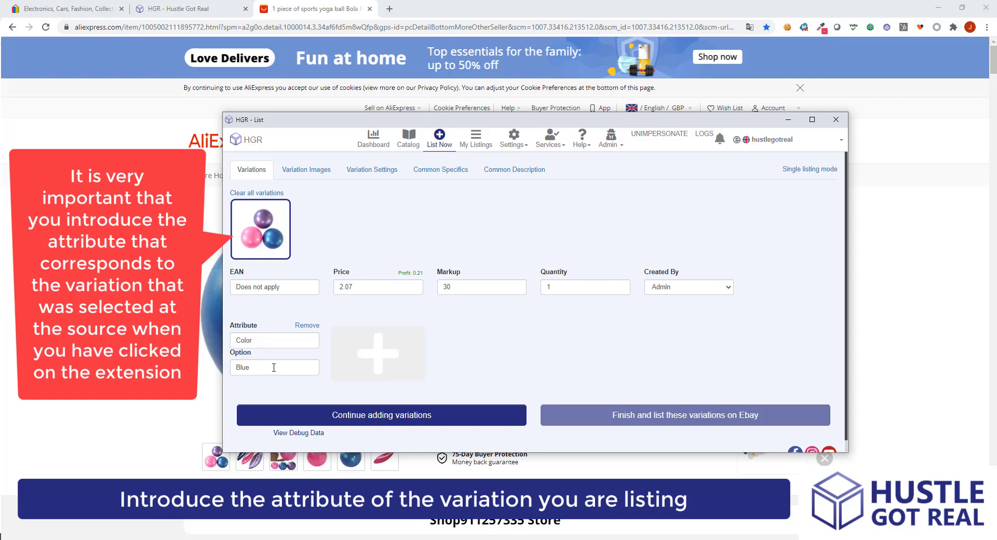
click(365, 420)
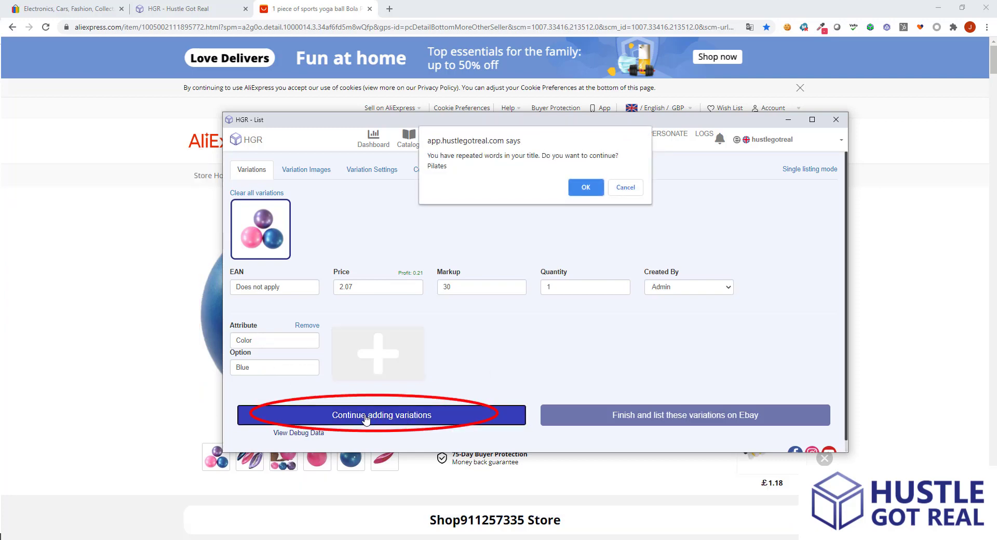
click(590, 190)
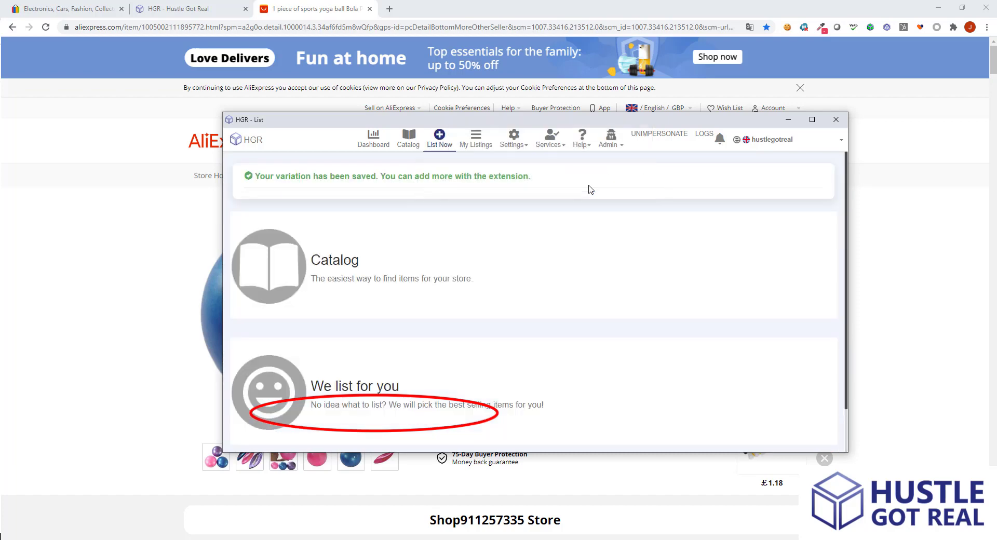
Choose Pink on the AliExpress page and send that variant to HGR.
click(788, 120)
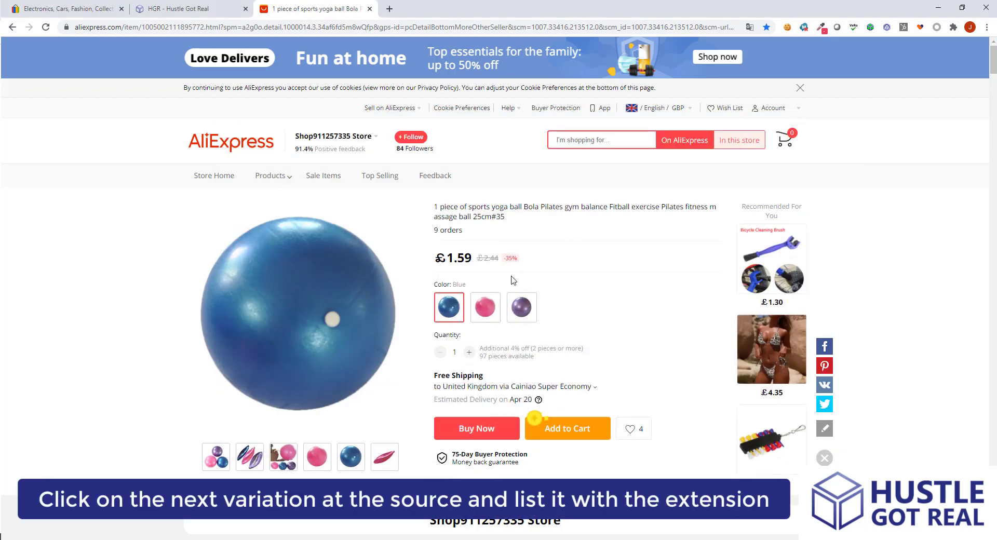
click(485, 311)
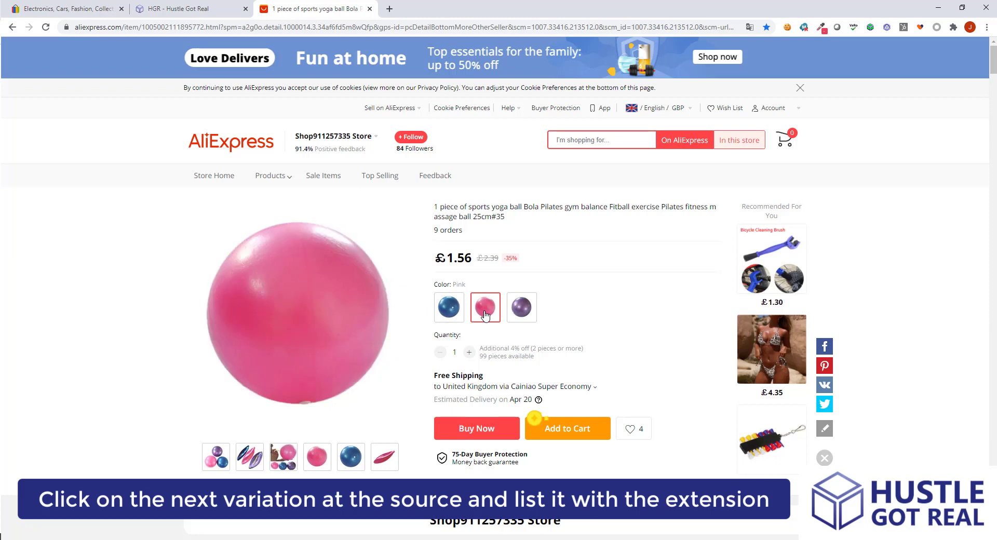
click(870, 29)
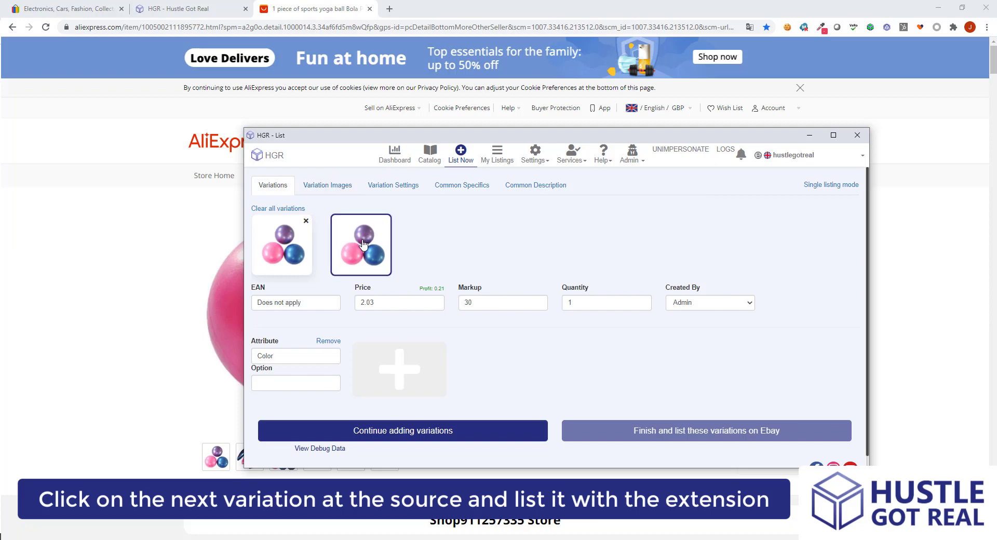
Save the Pink variation past the title warning, then select Purple on AliExpress.
click(263, 383)
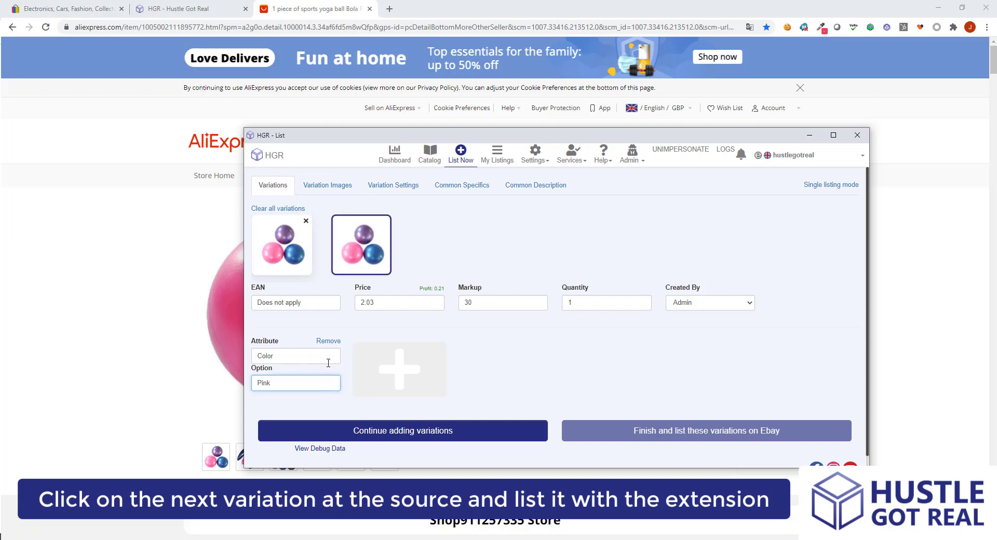
click(415, 437)
click(810, 159)
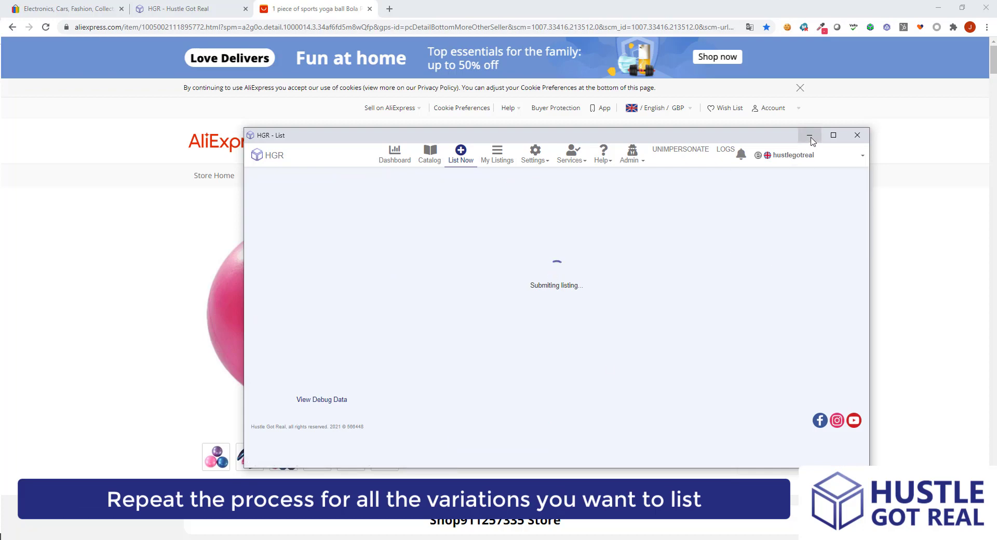
click(810, 136)
click(532, 309)
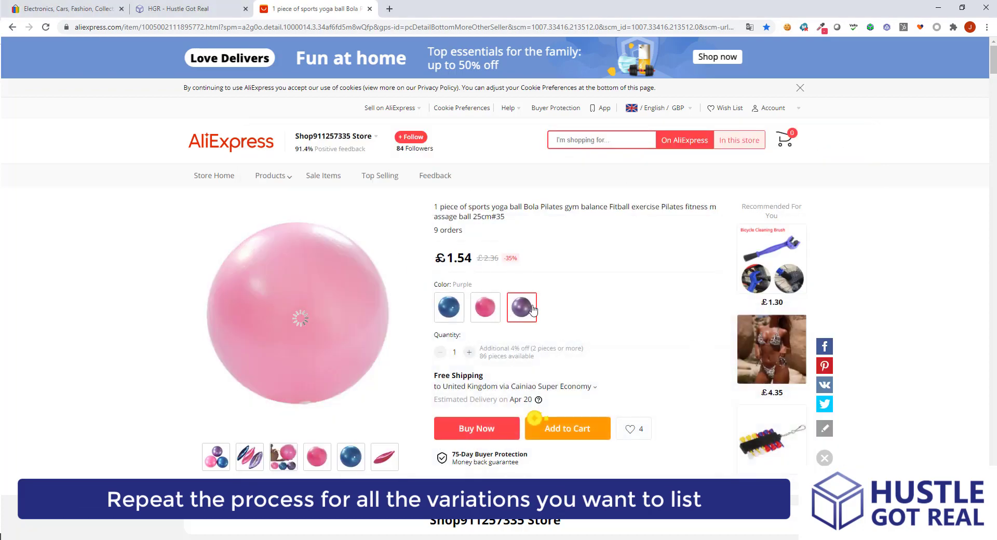
Send the Purple variant to HGR and enter Purple as its Color option.
click(871, 28)
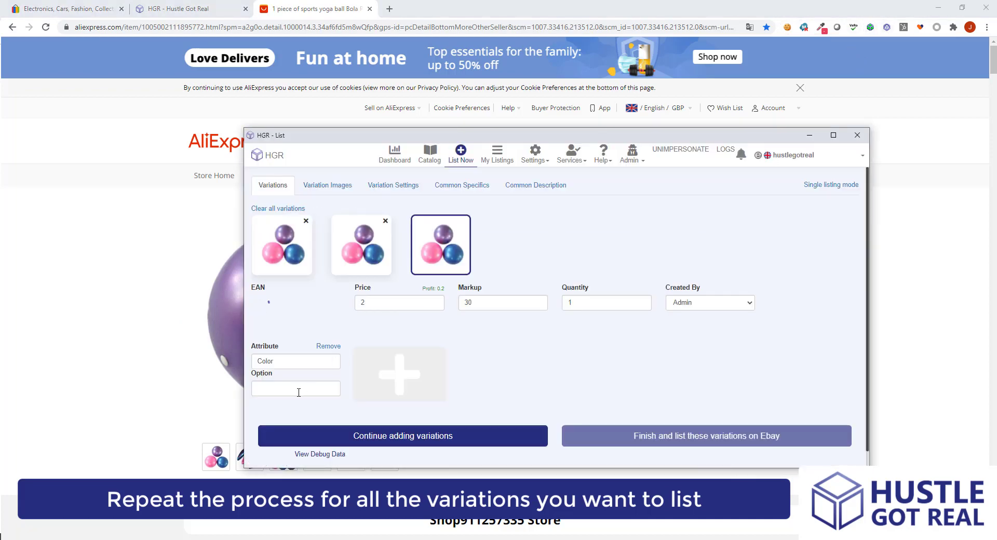
click(301, 388)
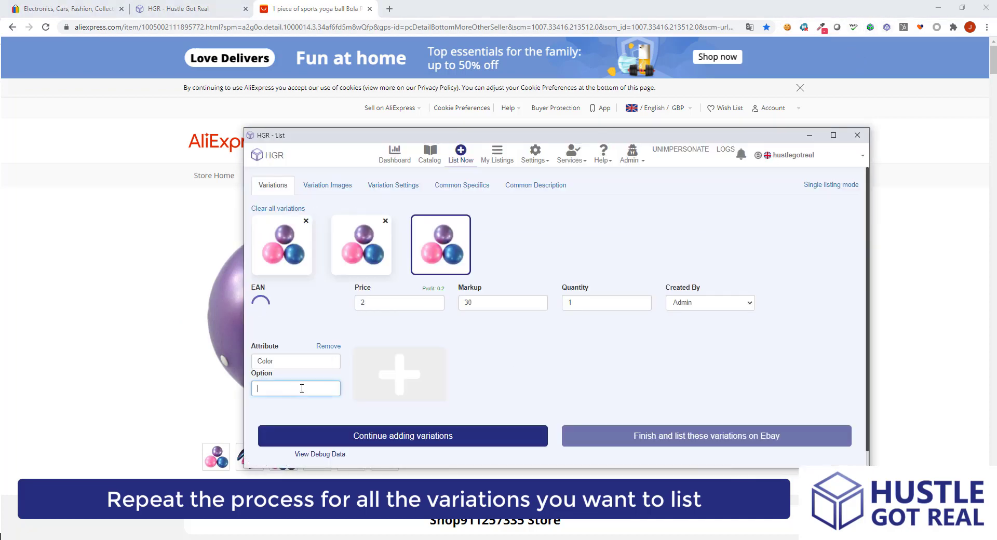
text(Purple)
Review the Blue, Pink and Purple variations, then show the per-colour variation images.
click(269, 189)
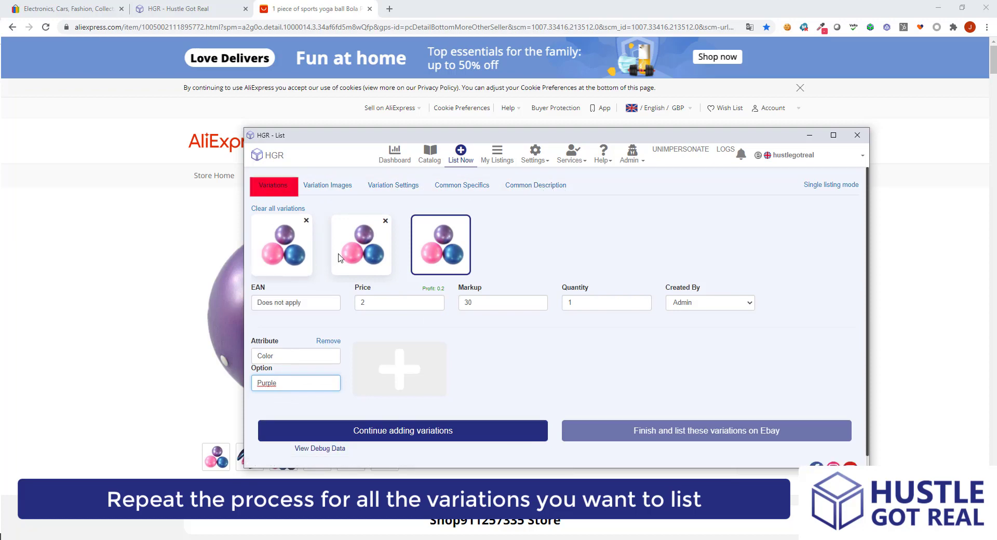
click(367, 254)
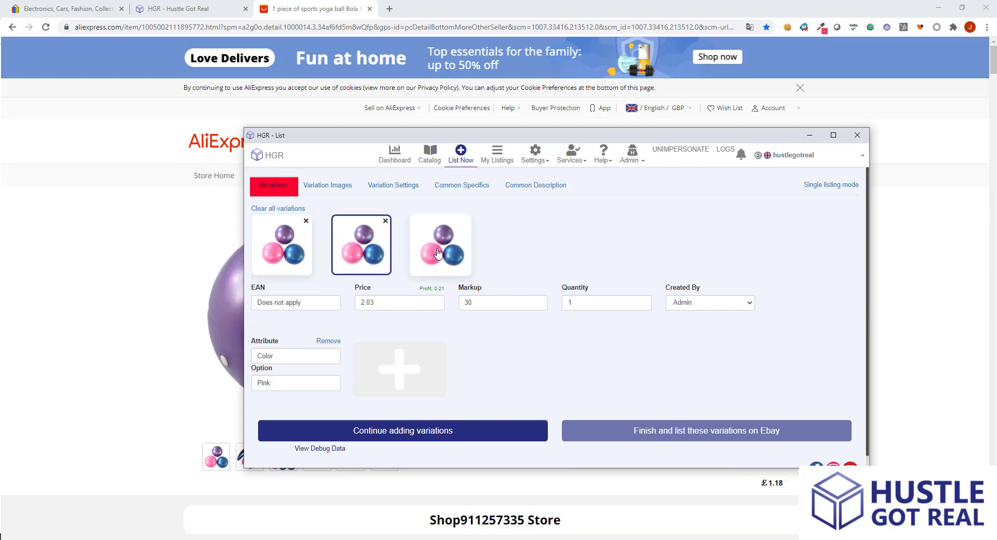
click(280, 245)
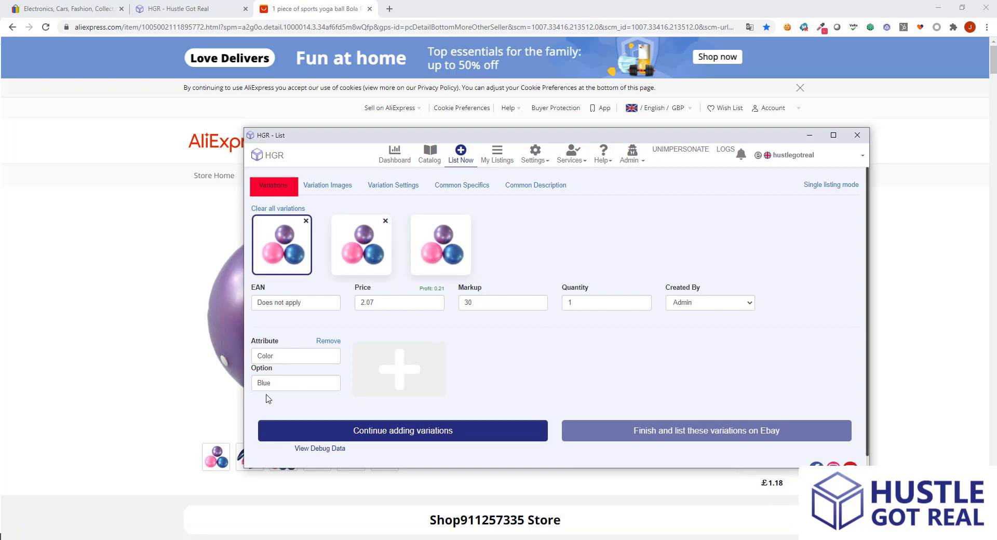
click(365, 239)
click(441, 244)
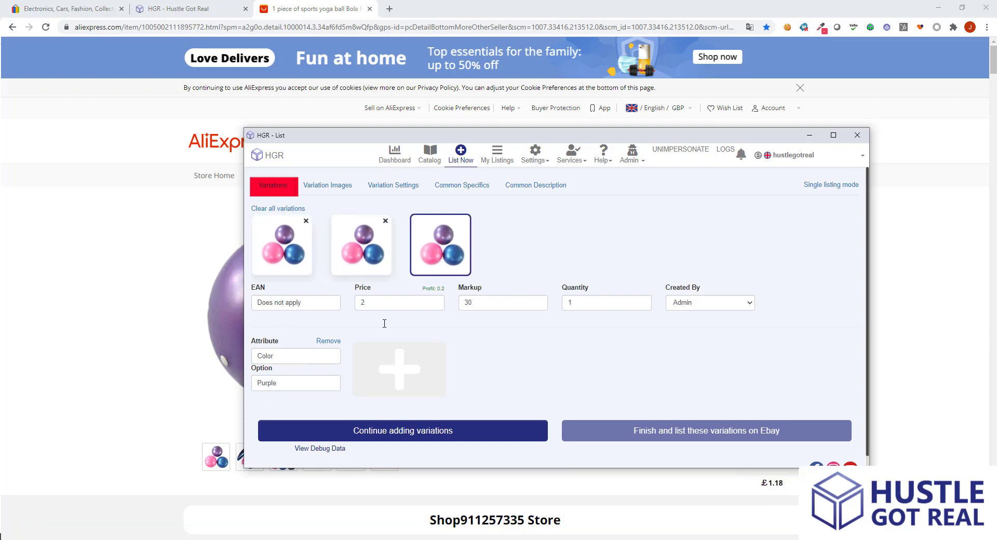
click(335, 189)
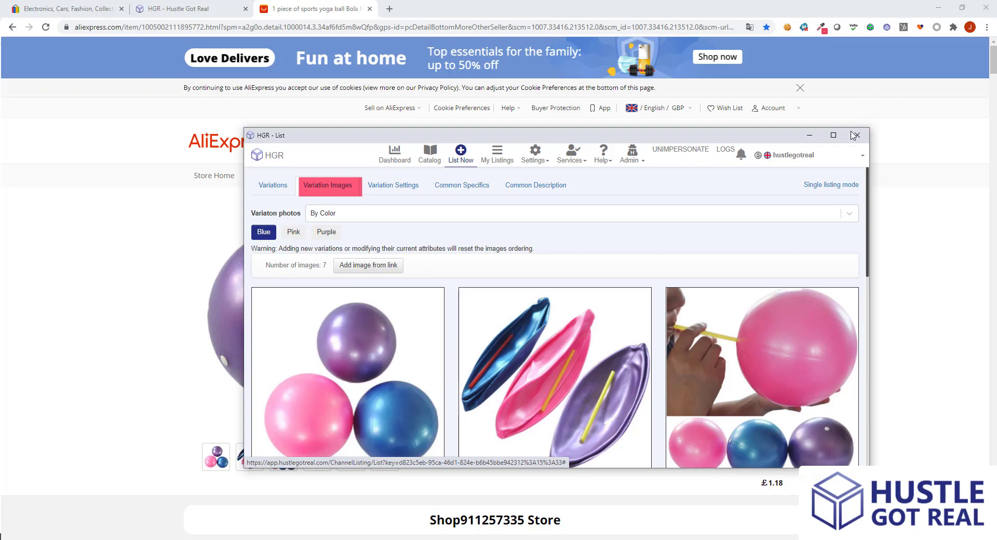
Remove the deflated three-balls, deflated pink and pink ball photos from the Blue images.
click(833, 135)
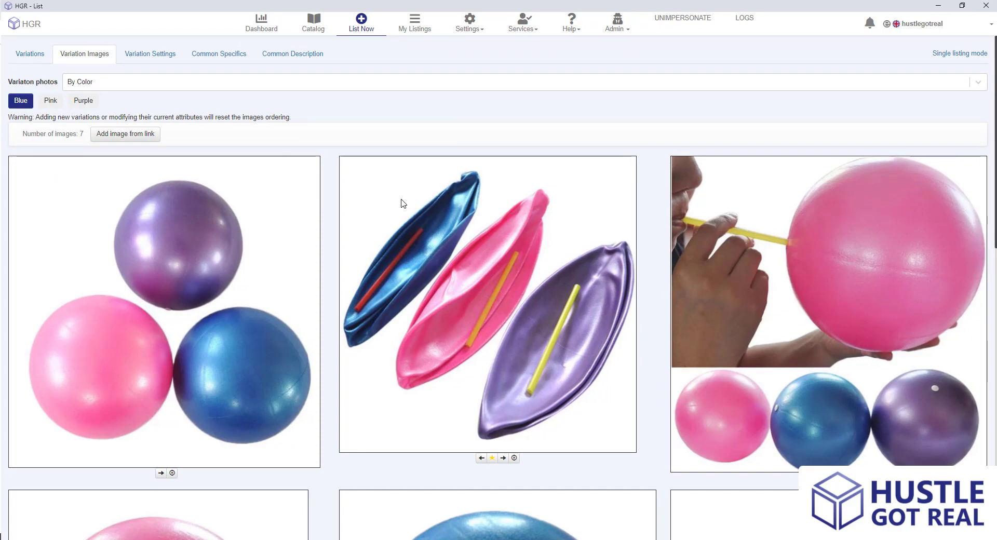
scroll(520, 312, down, 2)
click(514, 353)
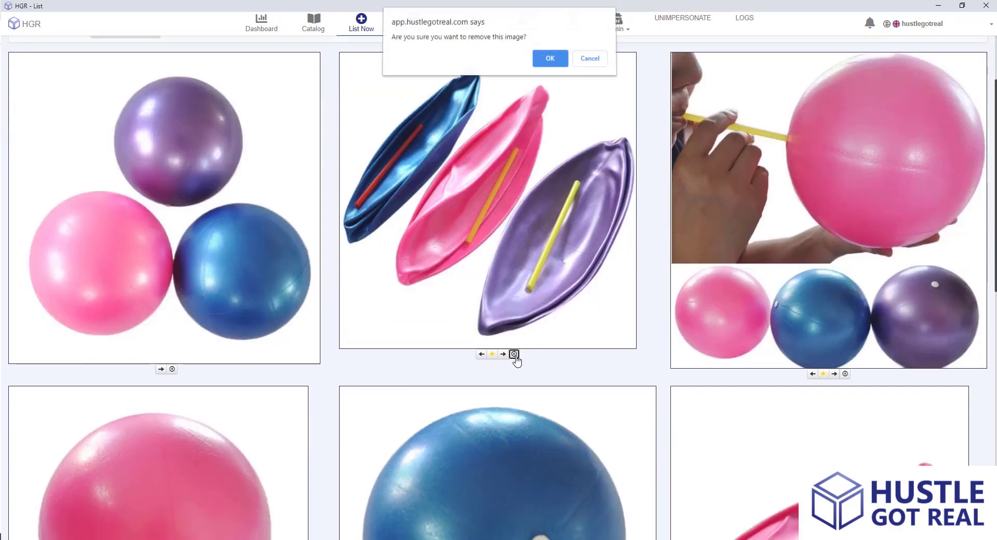
click(553, 60)
scroll(793, 308, down, 3)
scroll(792, 308, down, 2)
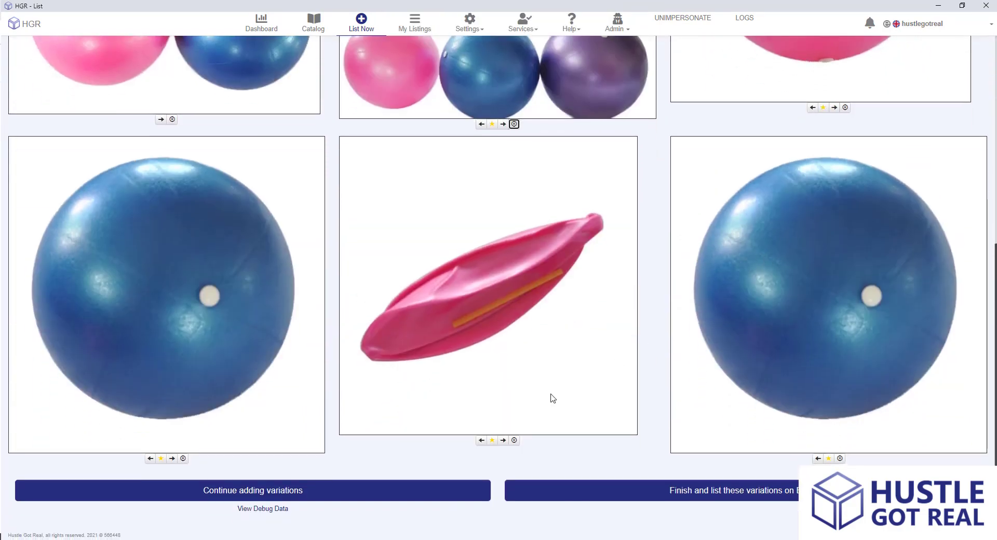
click(514, 440)
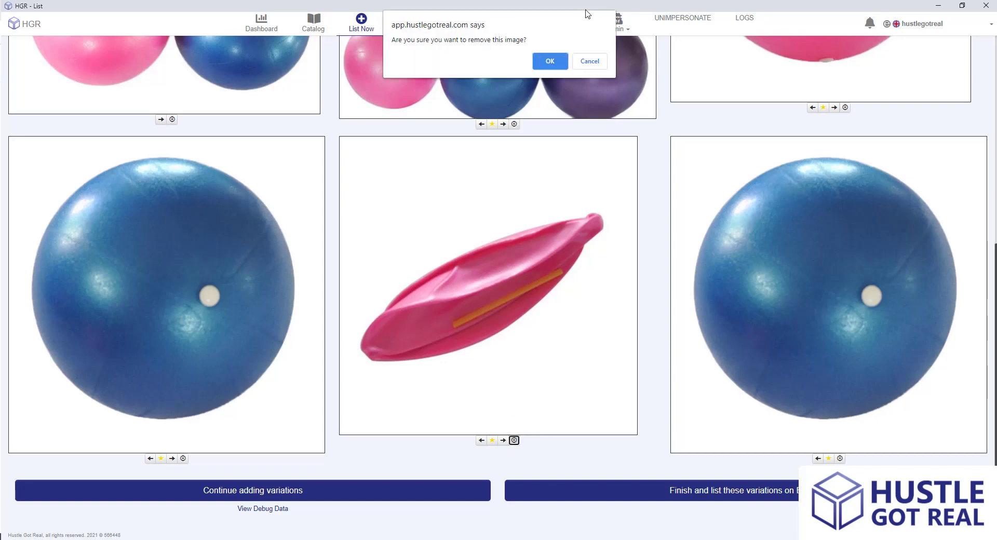
click(560, 66)
scroll(834, 182, up, 5)
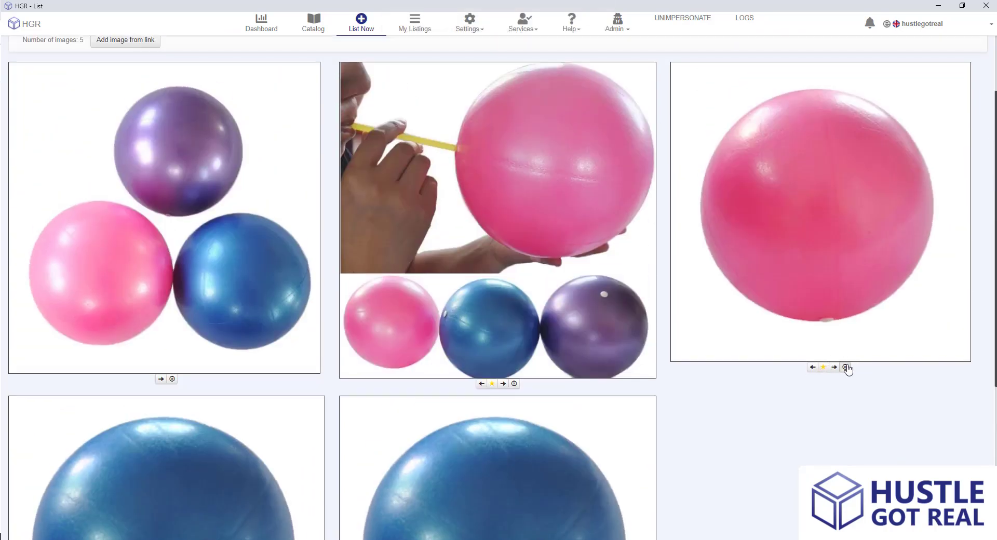
click(845, 367)
click(547, 72)
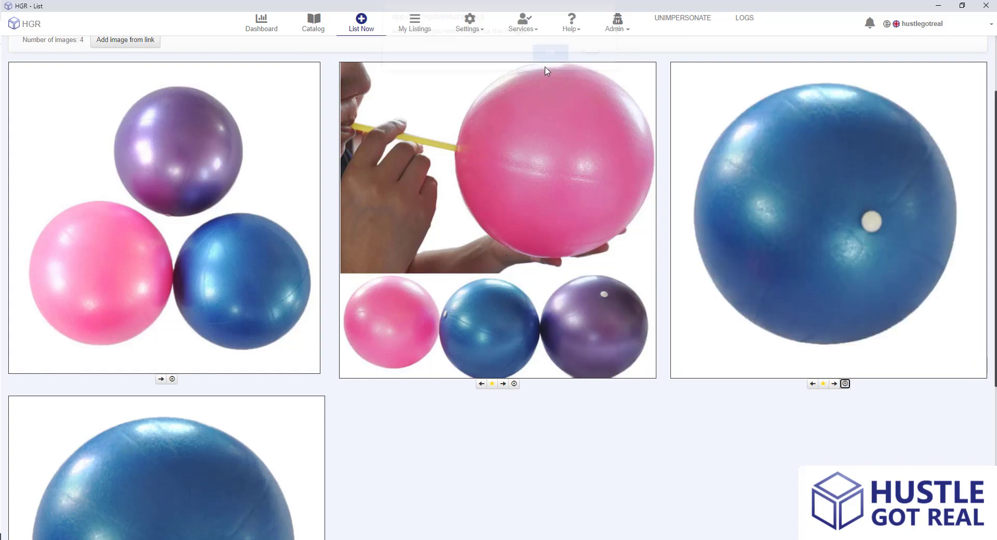
scroll(548, 175, down, 2)
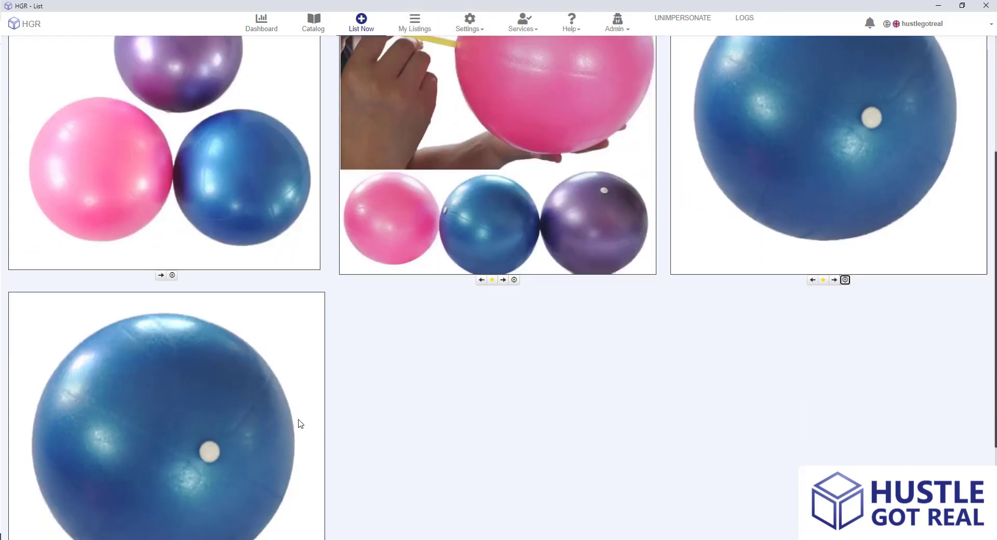
scroll(260, 312, up, 4)
Remove the blue ball photo from the Pink variation's images.
click(50, 102)
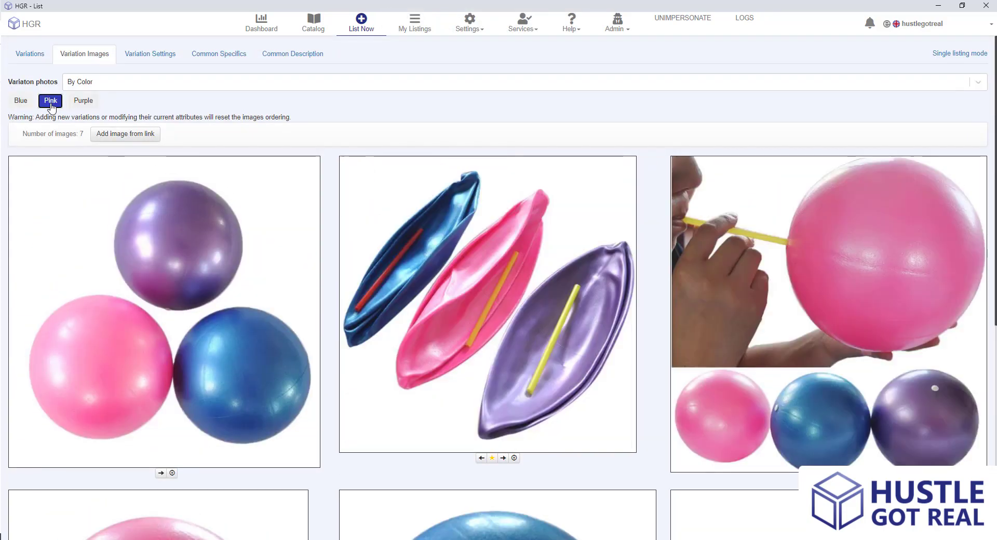
scroll(696, 322, down, 9)
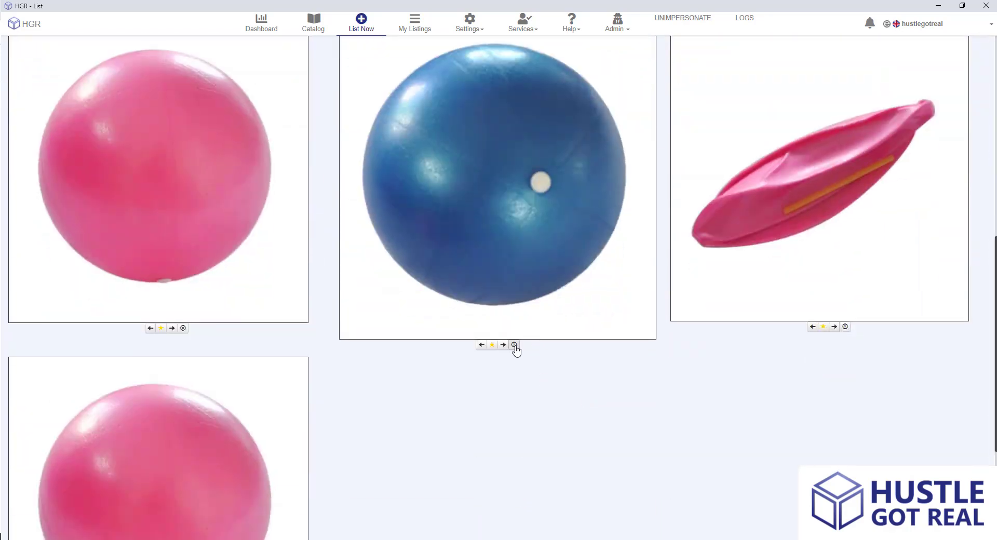
click(514, 345)
click(547, 67)
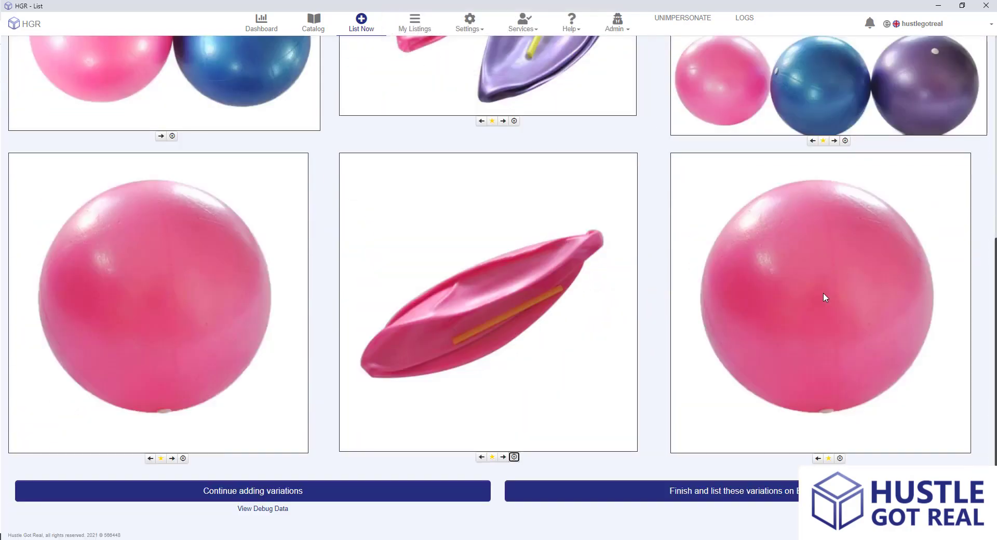
scroll(802, 288, up, 6)
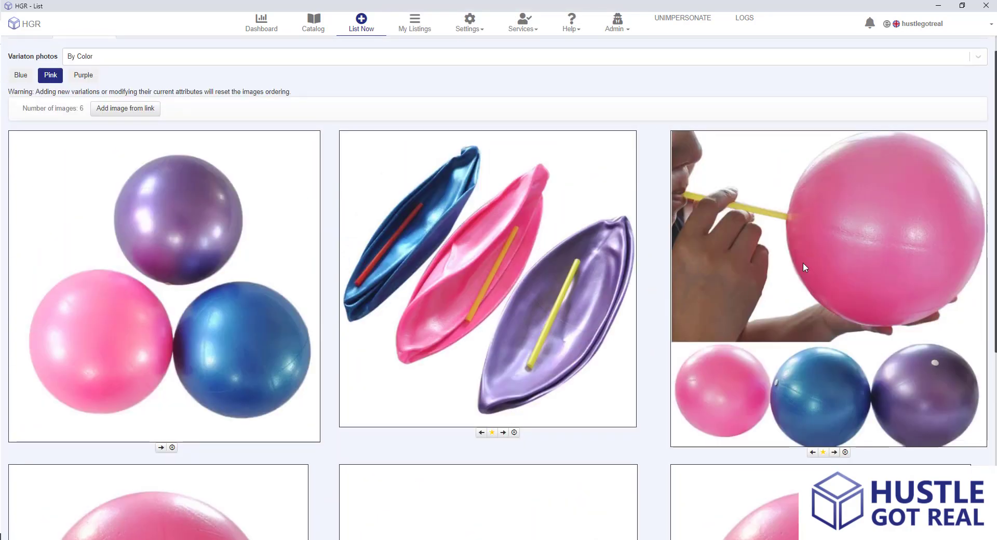
Remove the pink, blue and deflated pink ball photos from the Purple images.
click(84, 75)
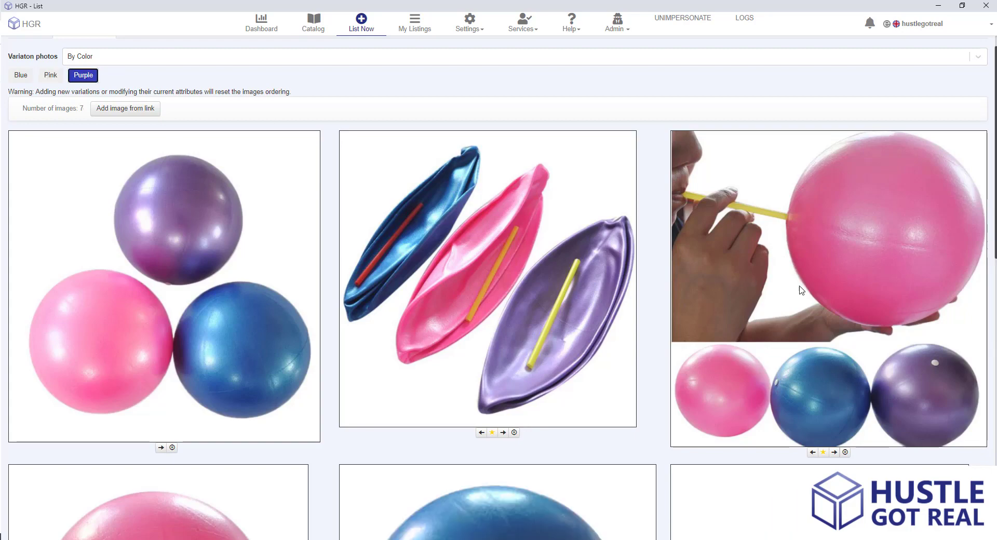
scroll(800, 288, down, 7)
scroll(793, 274, down, 5)
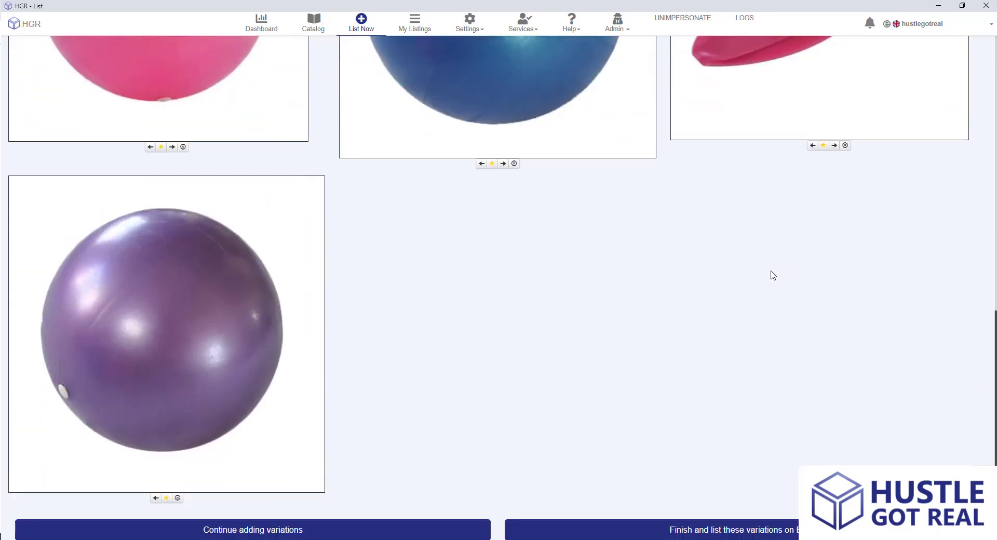
click(182, 147)
click(550, 62)
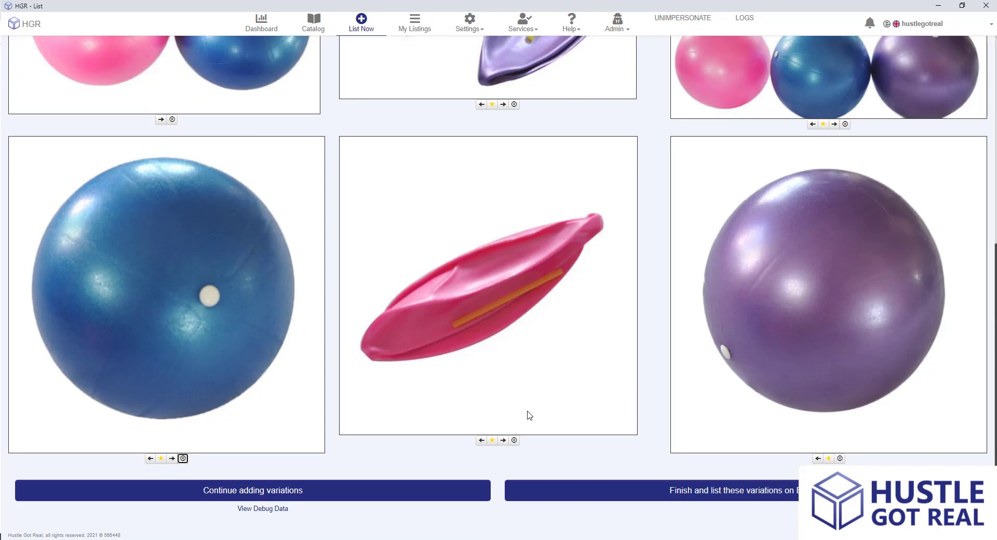
click(183, 459)
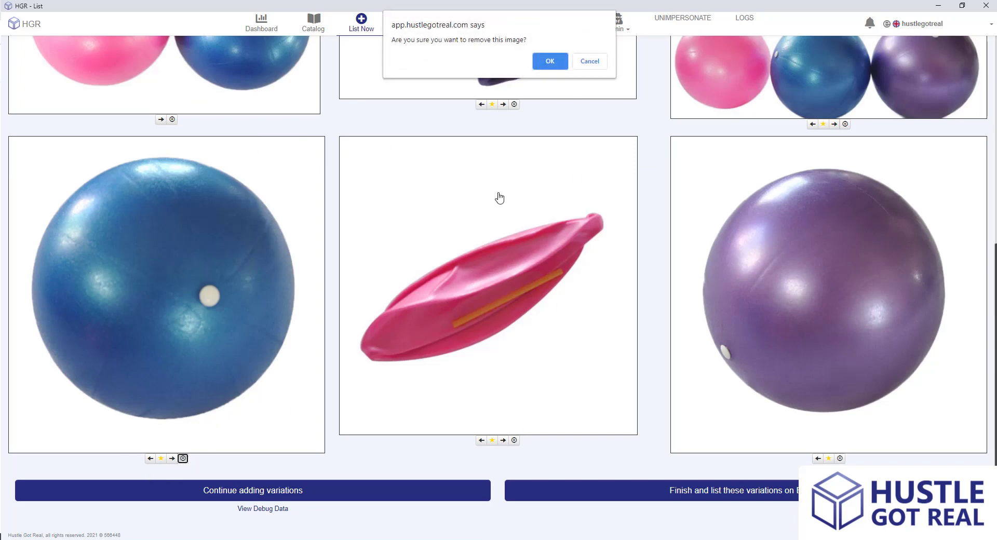
click(550, 62)
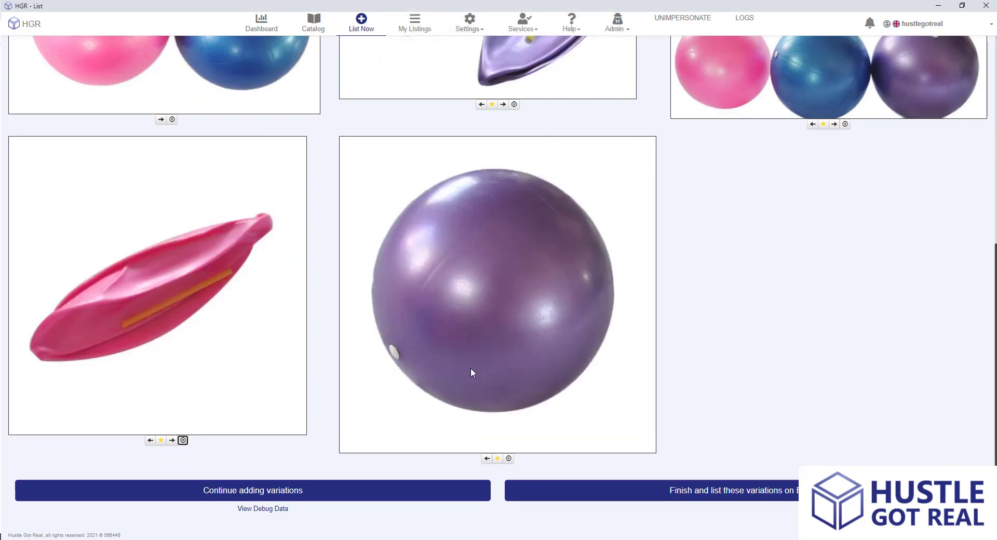
click(183, 440)
click(563, 62)
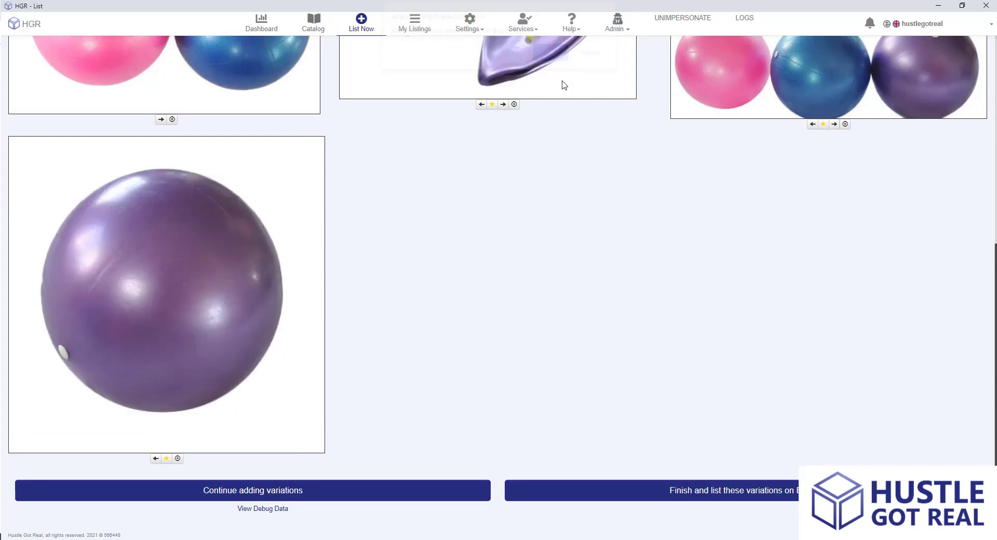
scroll(261, 197, up, 7)
Check the remaining Blue, Pink and Purple images, then show the Variation Settings page.
click(21, 100)
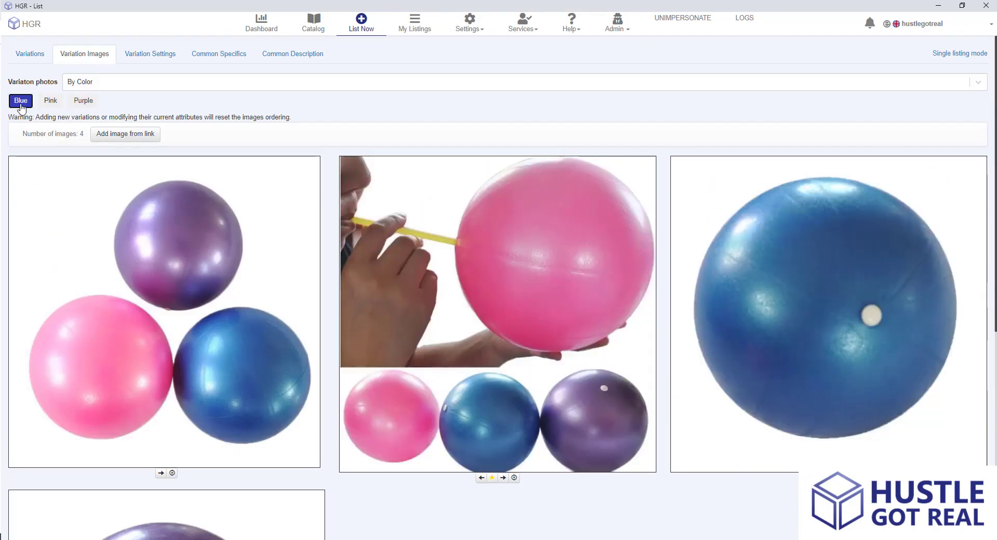
scroll(471, 303, down, 7)
scroll(471, 304, up, 7)
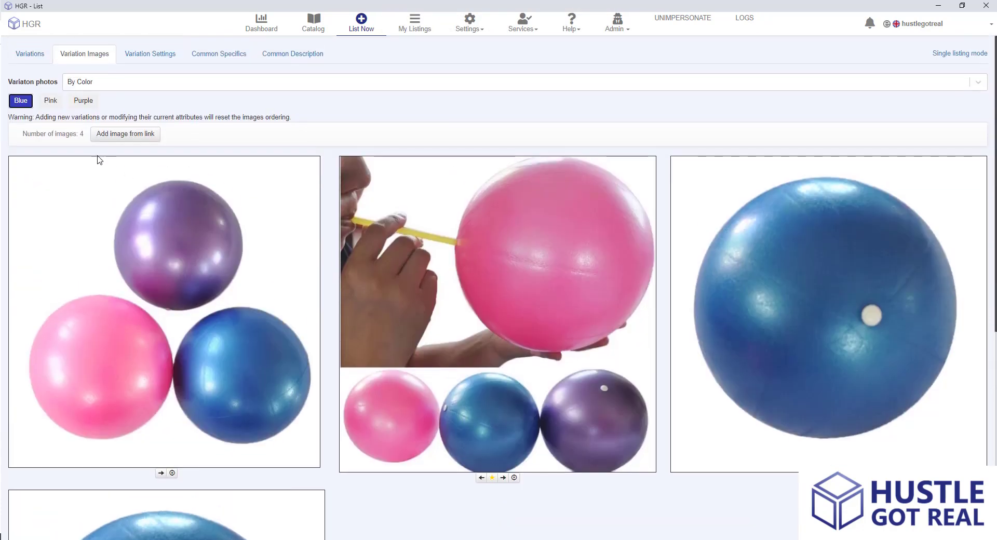
click(52, 101)
scroll(543, 254, down, 7)
scroll(543, 249, up, 7)
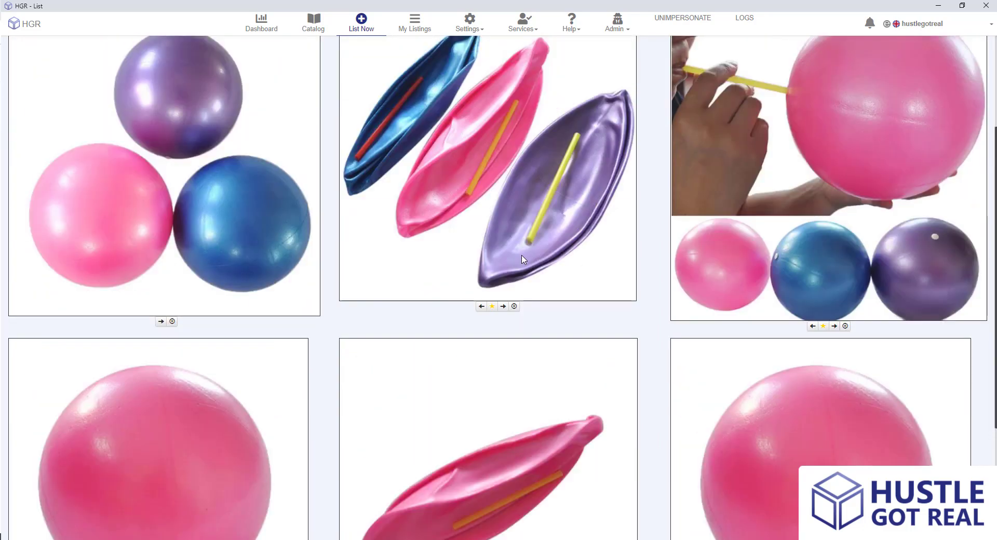
click(82, 77)
scroll(81, 79, up, 1)
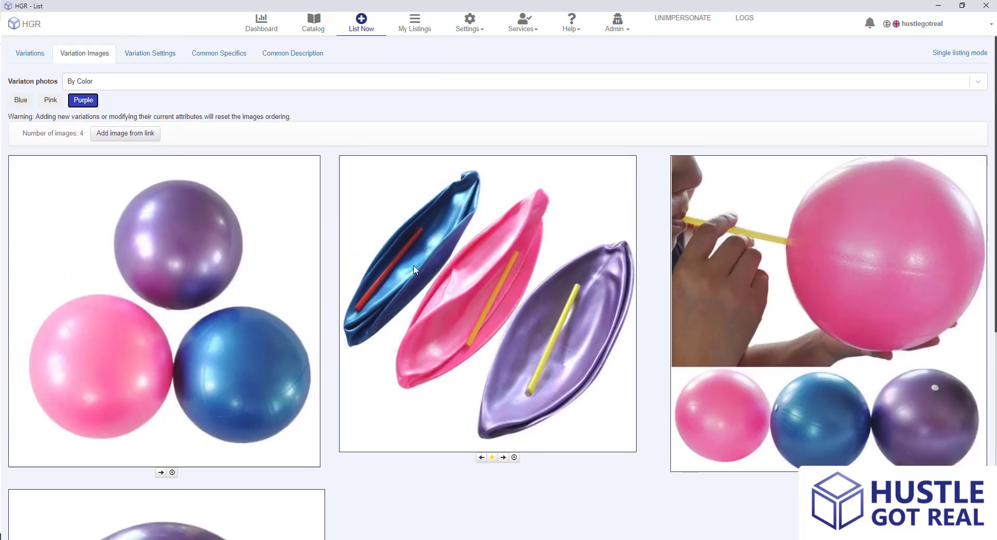
click(153, 56)
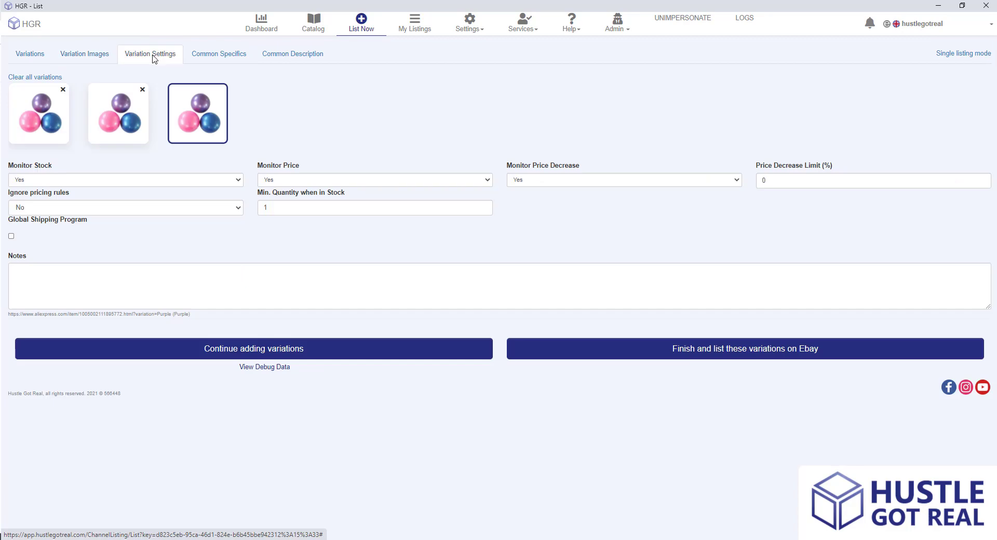
Review the first variation's settings, the common specifics and description, then return to Variations pricing.
click(17, 122)
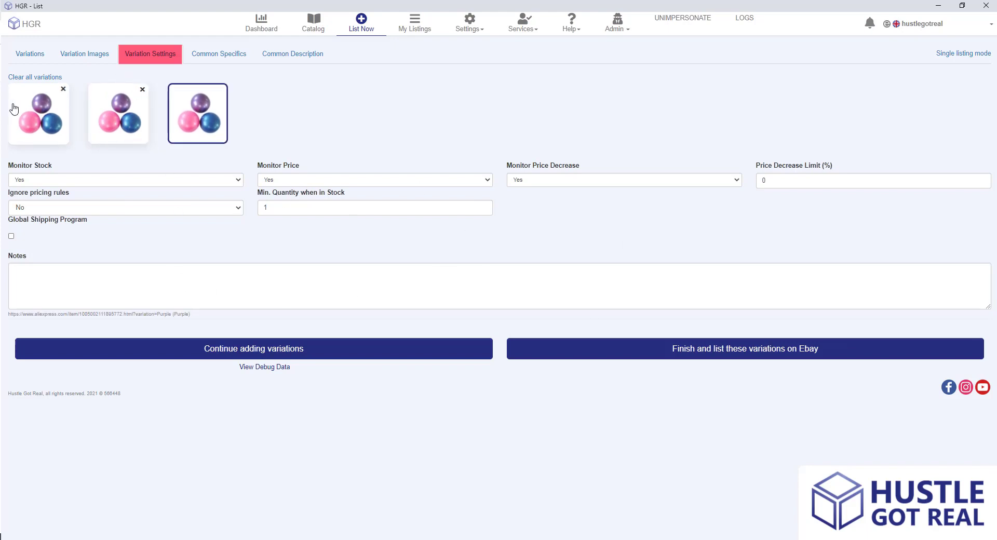
click(218, 56)
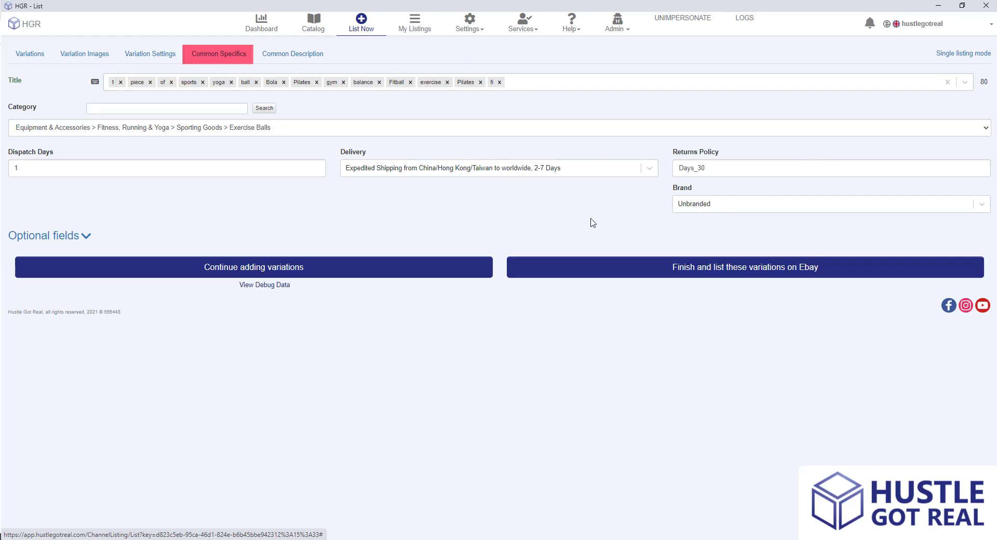
click(293, 54)
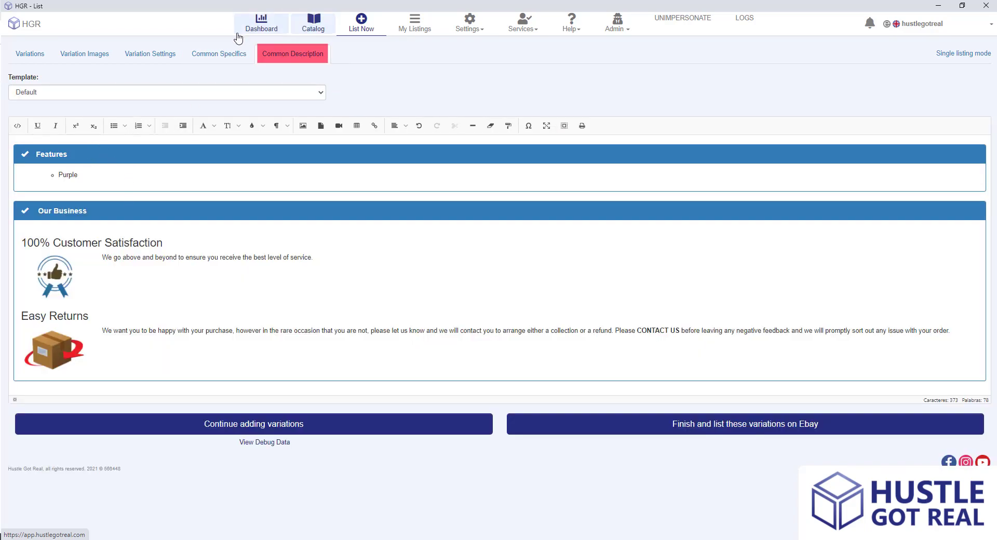
click(206, 55)
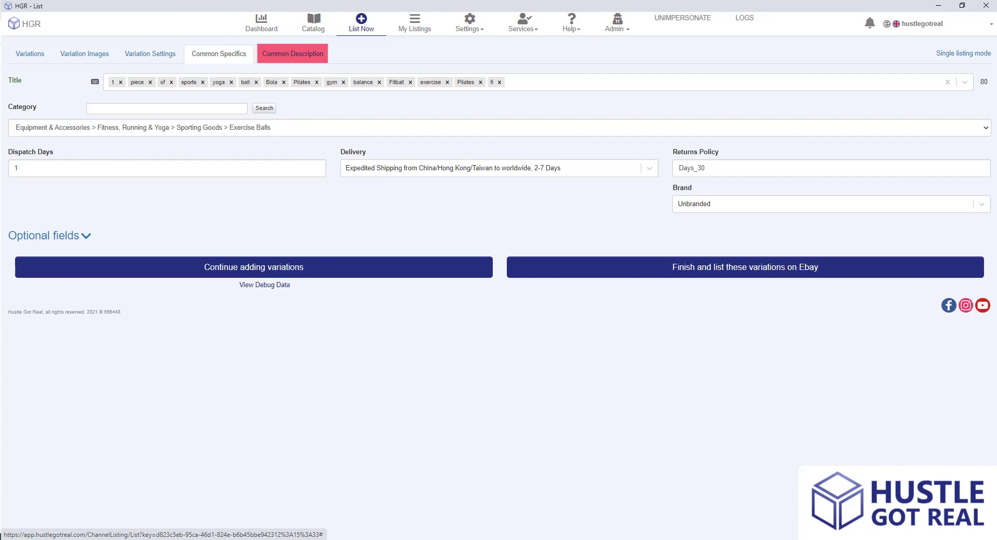
click(27, 55)
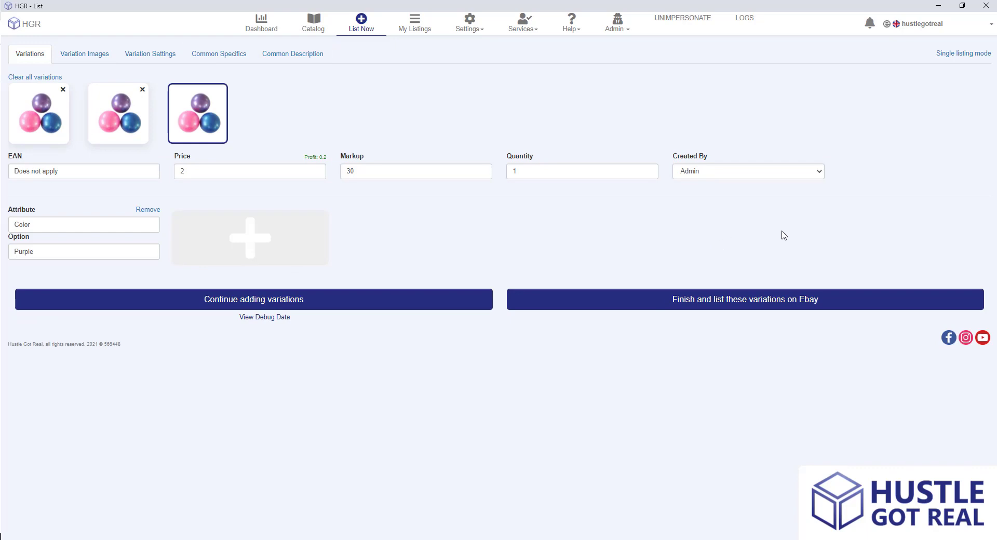
Submit the three yoga ball variations for listing on eBay, accepting the repeated-word warning.
click(694, 305)
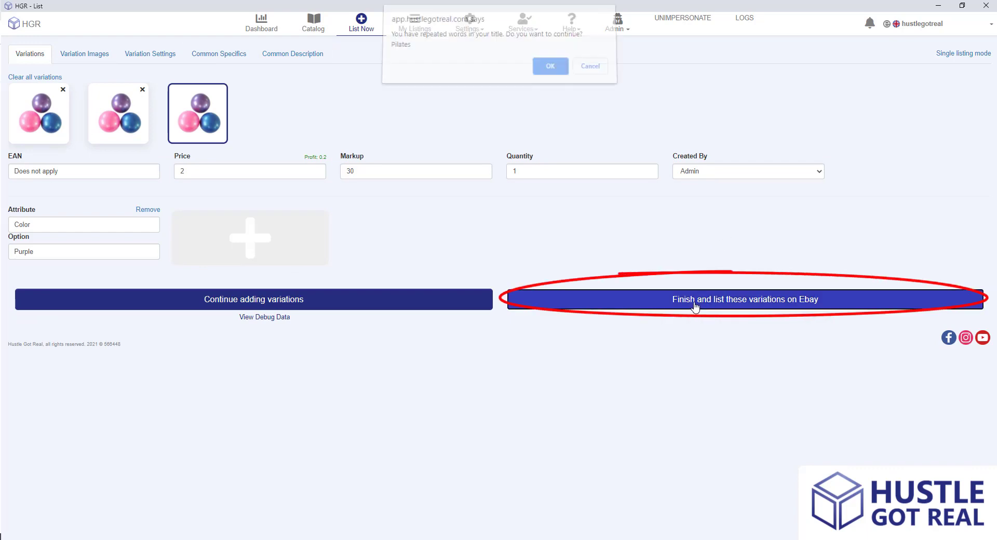
click(549, 73)
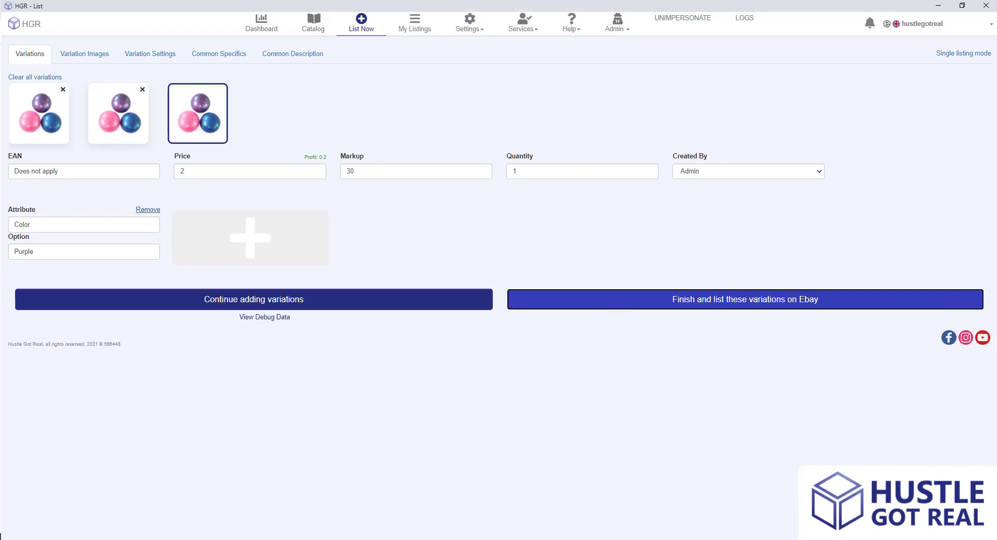
click(745, 300)
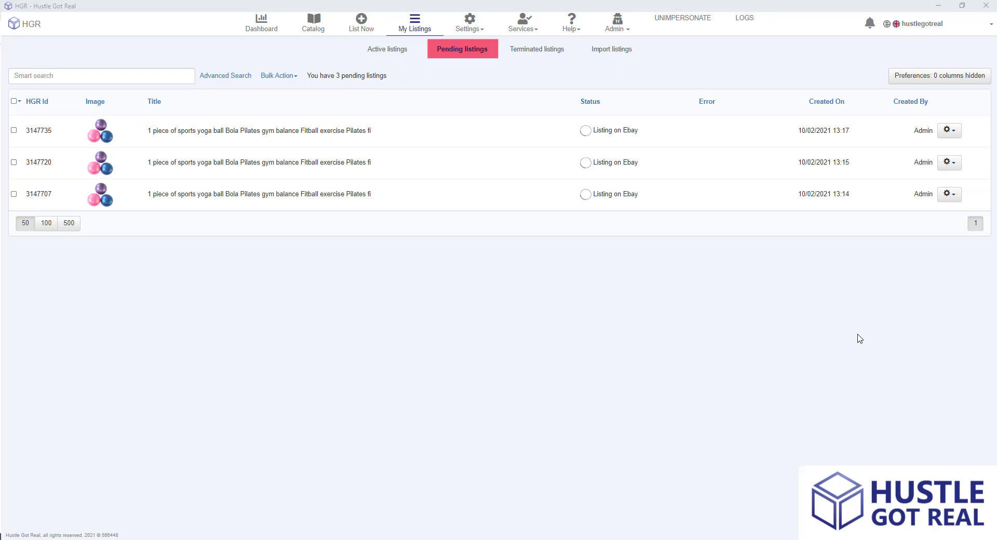
Confirm the three active listings at 2.00, 2.03 and 2.07, then view the live eBay item page.
click(403, 57)
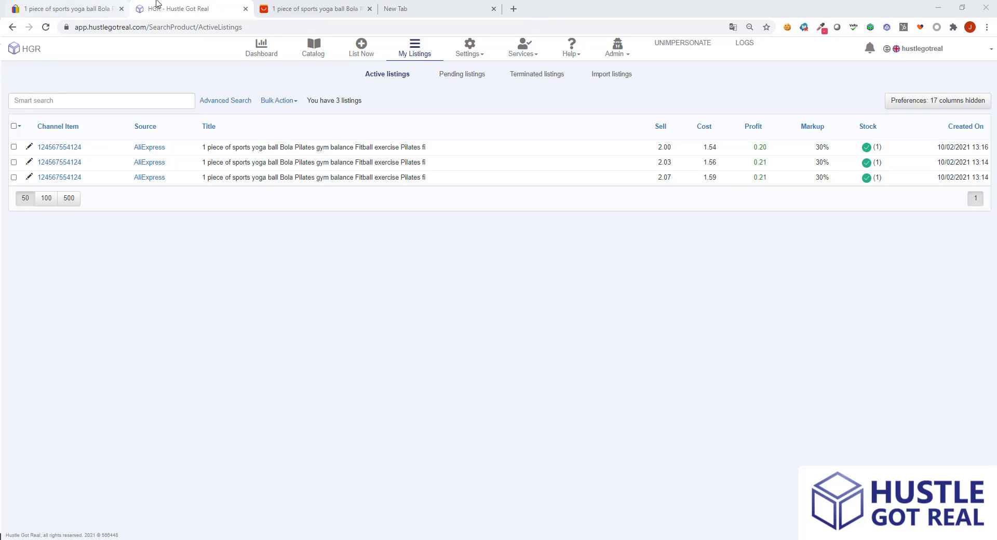
click(81, 4)
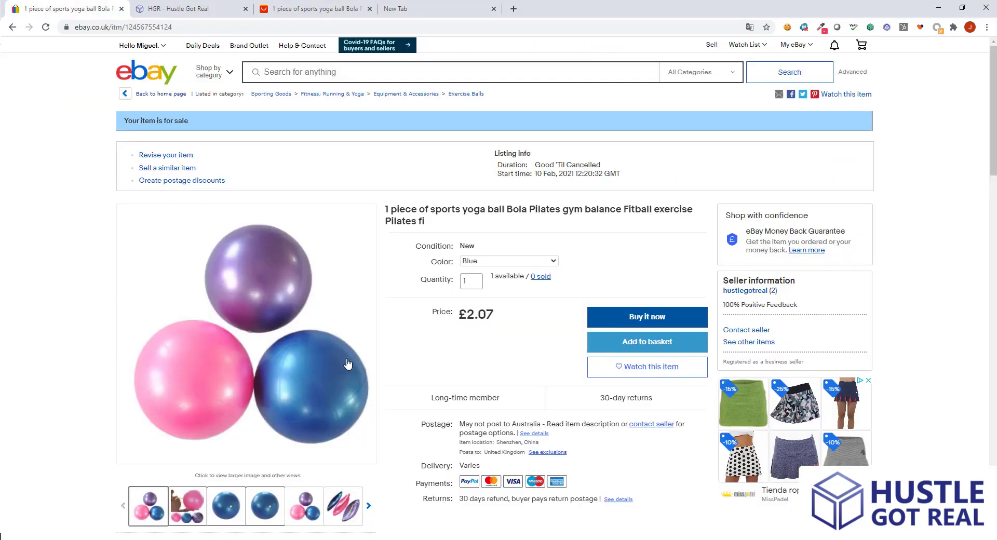
Switch the eBay listing's Color to Pink (£2.03), then Purple (£2.00), to compare prices and photos.
scroll(347, 363, down, 9)
scroll(363, 359, up, 8)
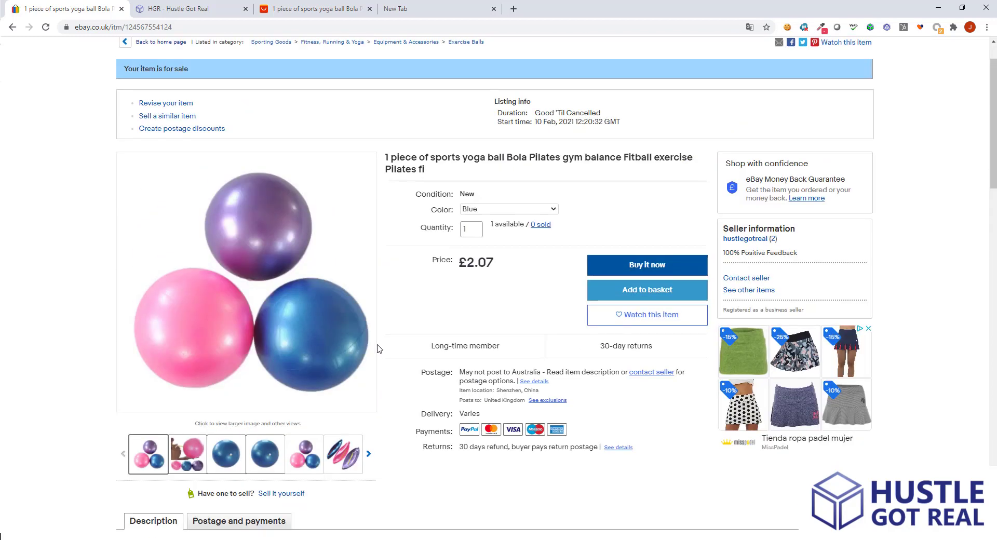
click(469, 210)
click(487, 241)
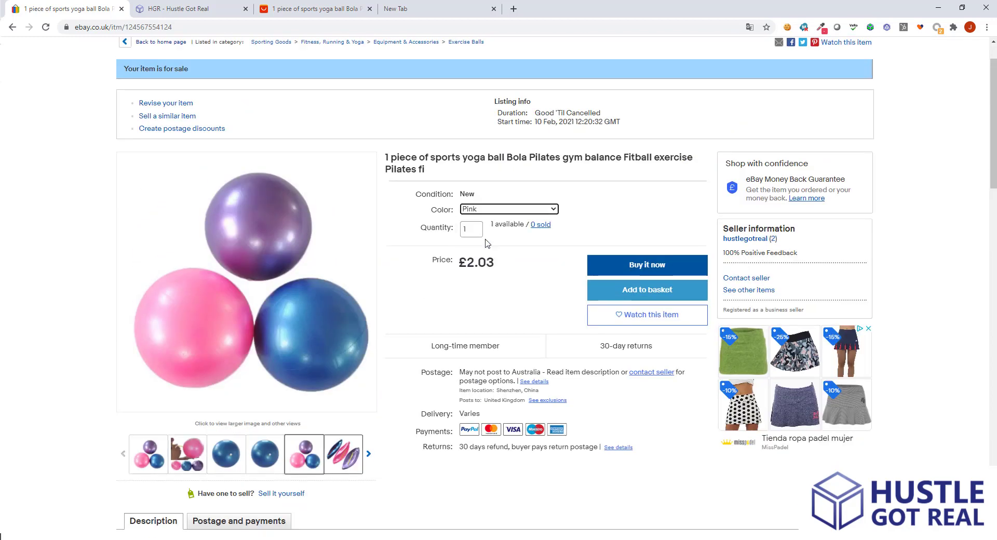
click(487, 210)
click(481, 251)
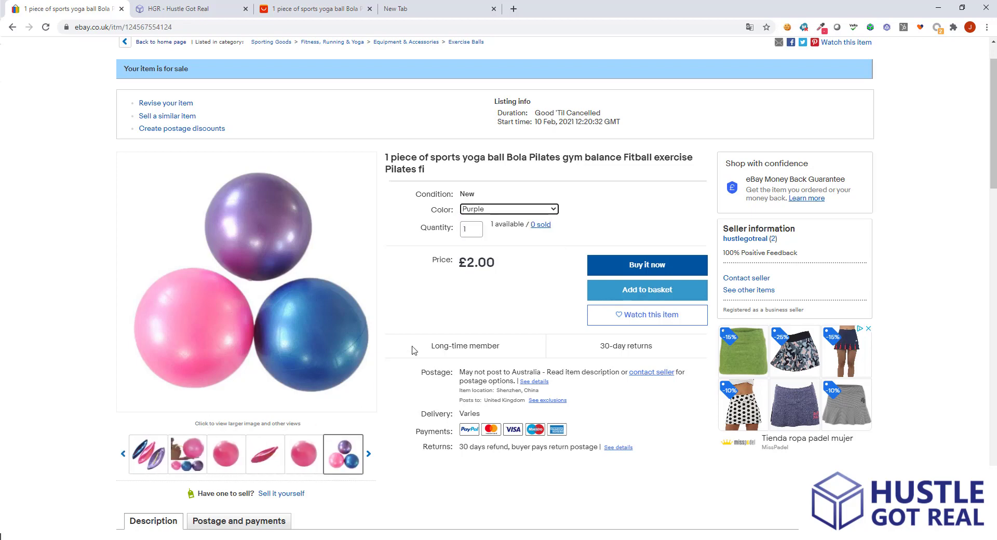